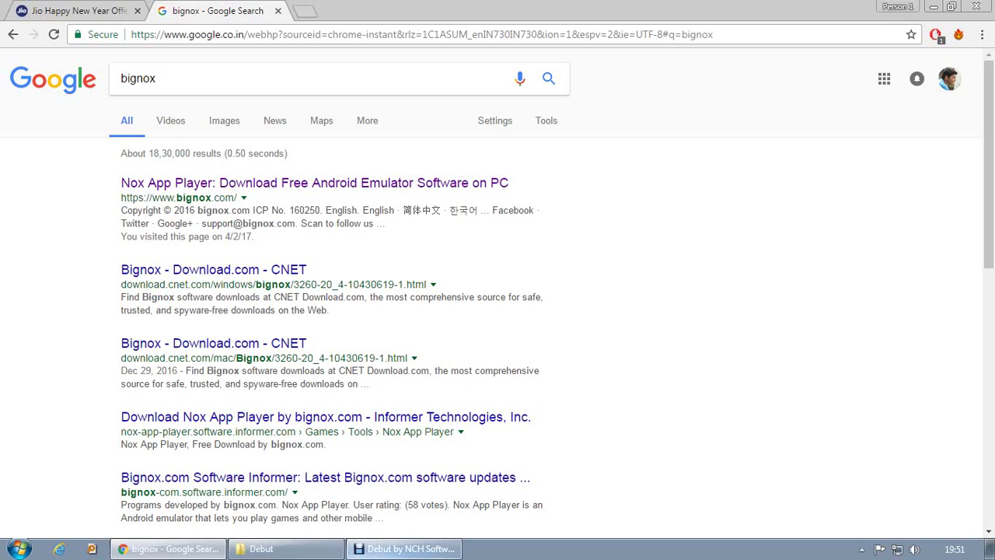
Switch to the Jio Happy New Year Offer tab and read down to its Share details section.
left_click(74, 11)
scroll(498, 287, "up", 10)
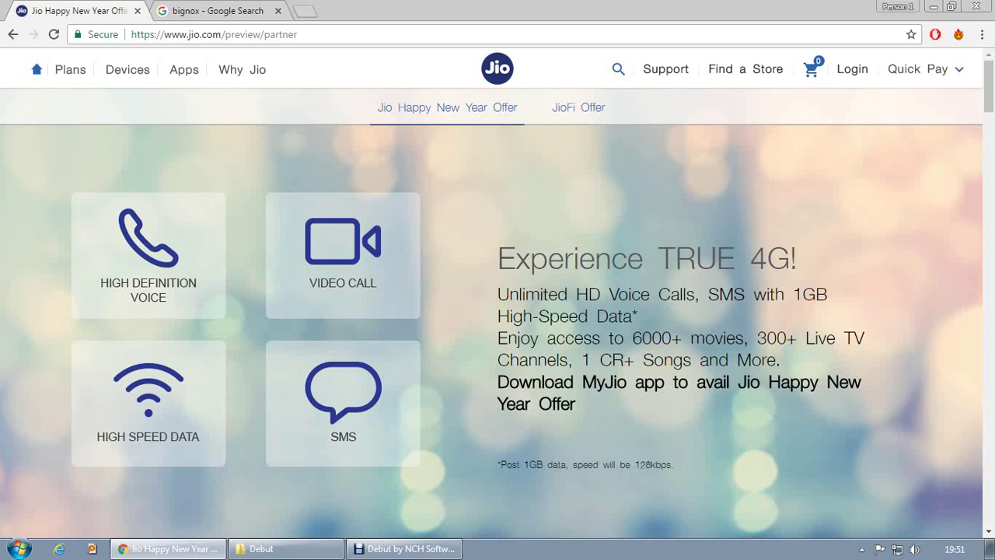
scroll(498, 311, "down", 6)
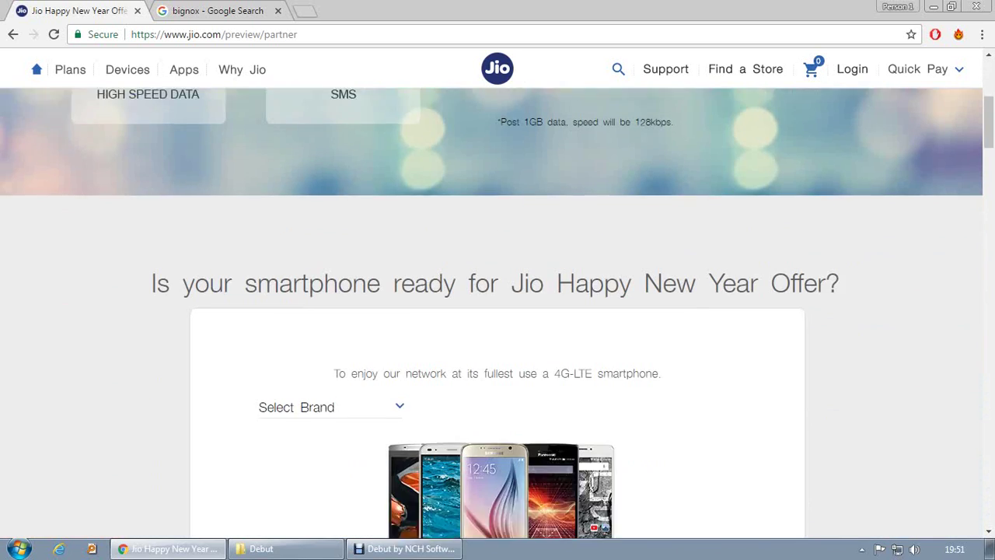
left_click_drag(510, 136, 697, 136)
left_click(697, 136)
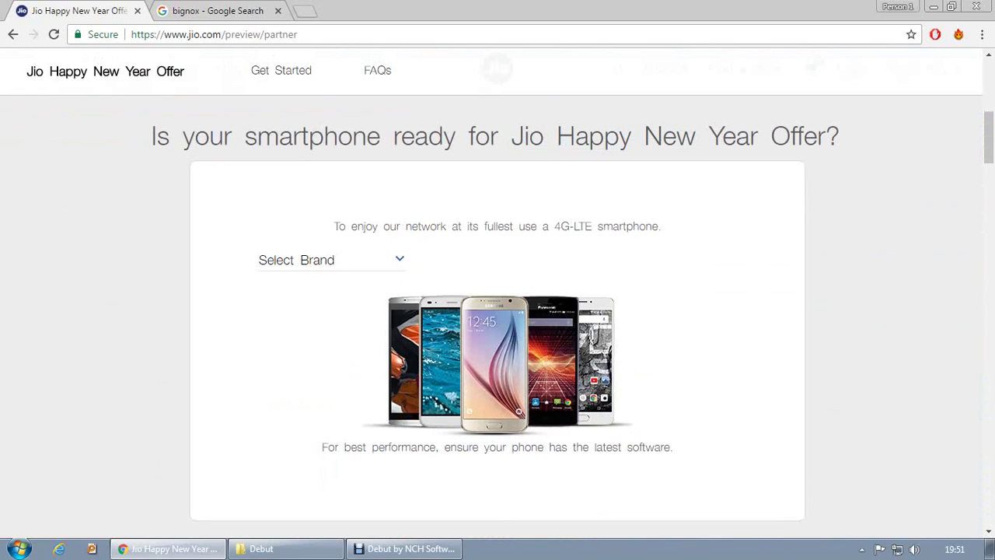
scroll(497, 311, "down", 5)
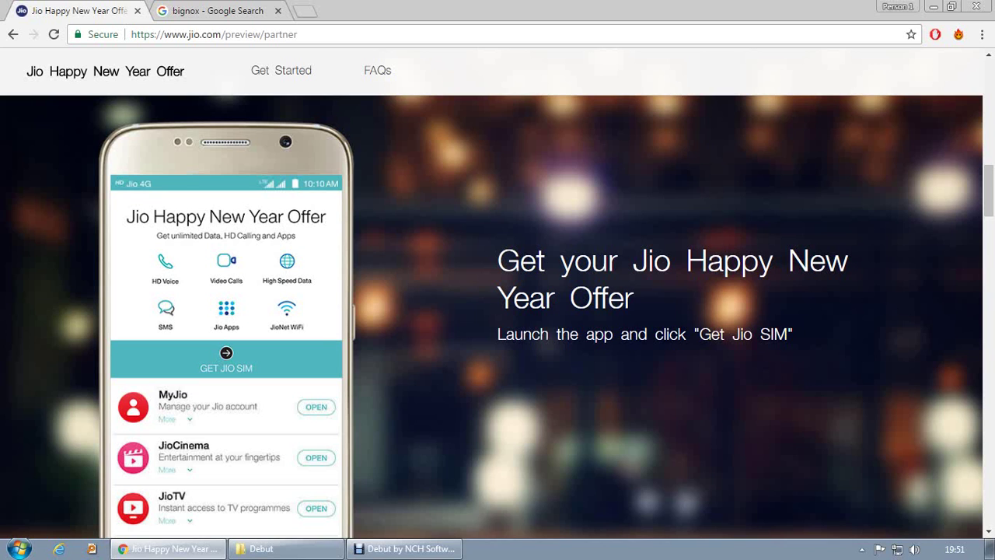
scroll(497, 311, "down", 5)
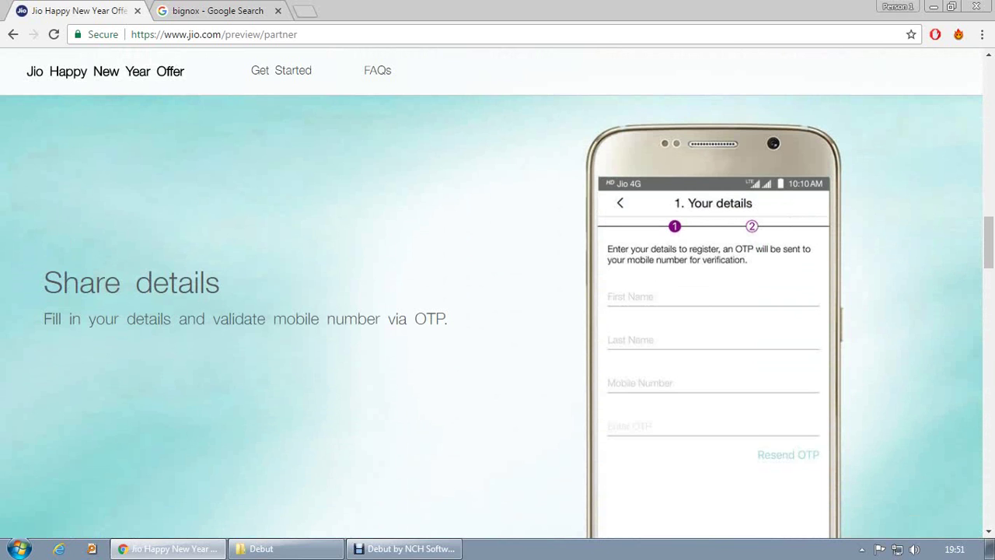
scroll(497, 311, "up", 3)
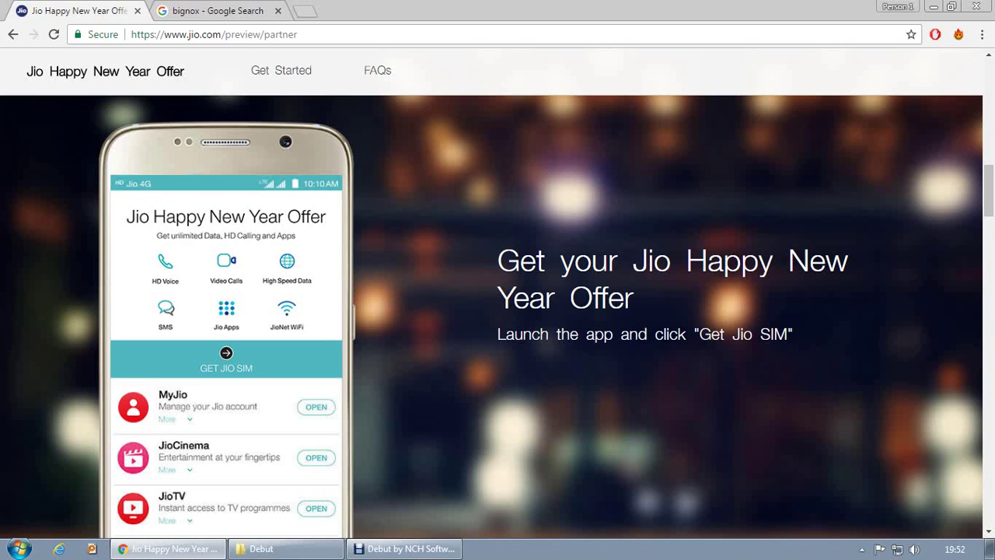
scroll(497, 311, "down", 10)
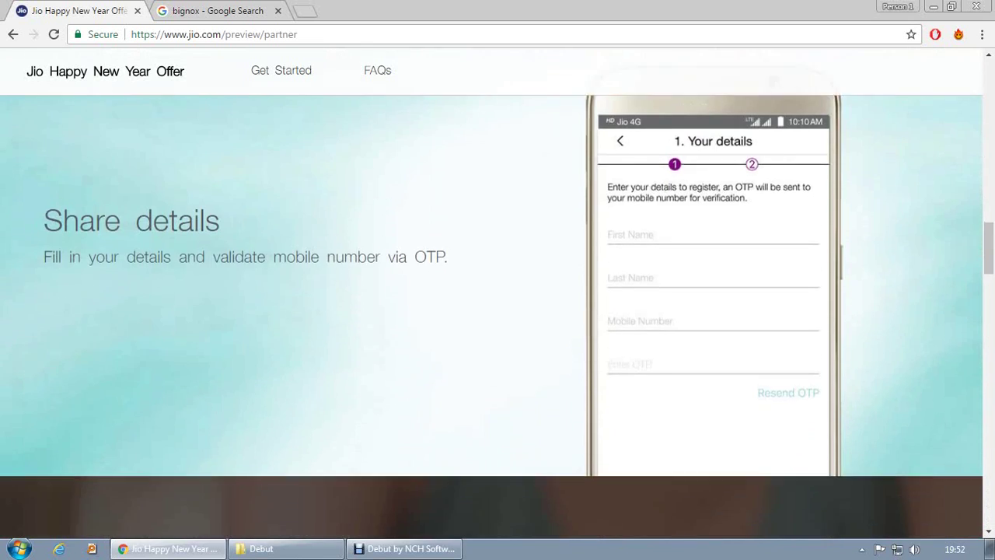
Read the Store locator, Activate and Collect Jio SIM steps, then return to the bignox search results.
scroll(498, 311, "down", 5)
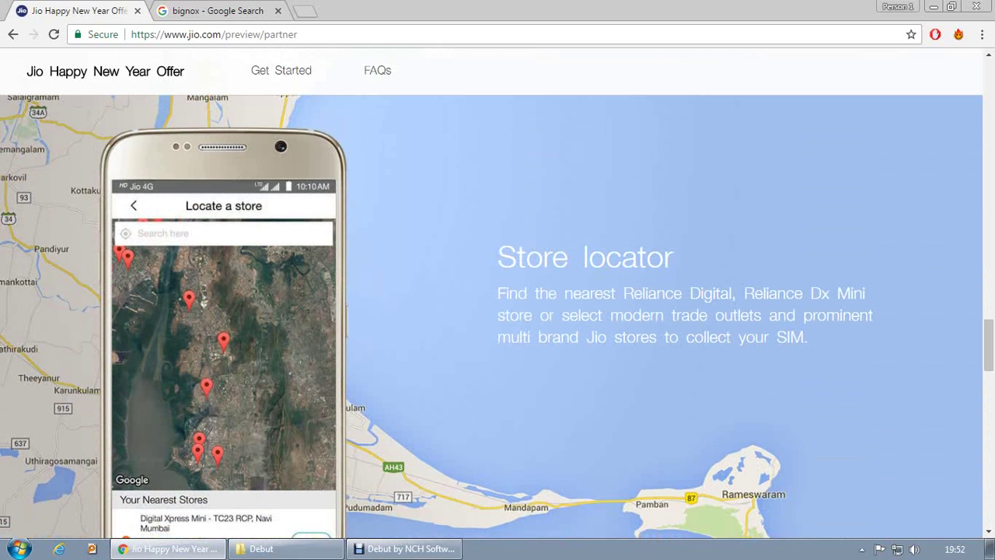
scroll(498, 311, "down", 8)
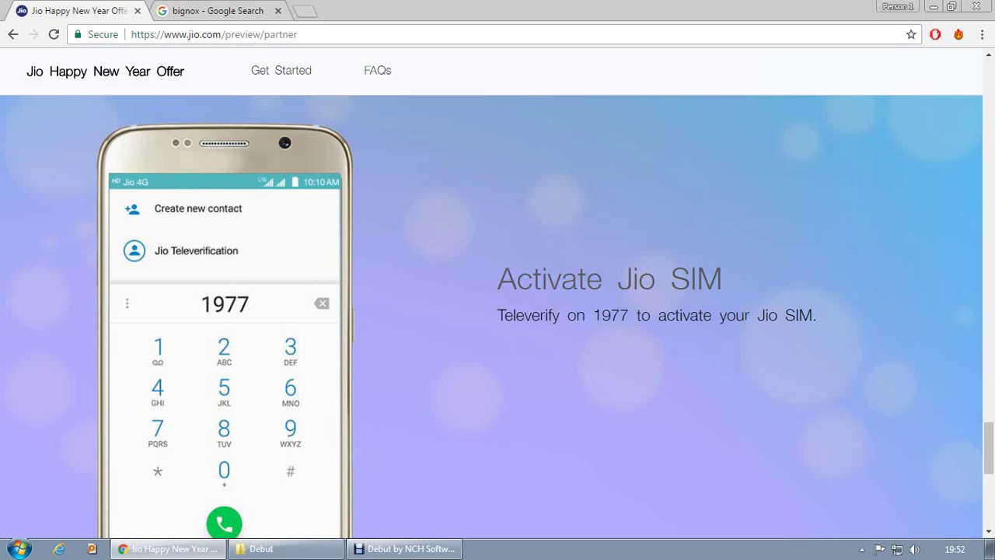
scroll(497, 311, "up", 3)
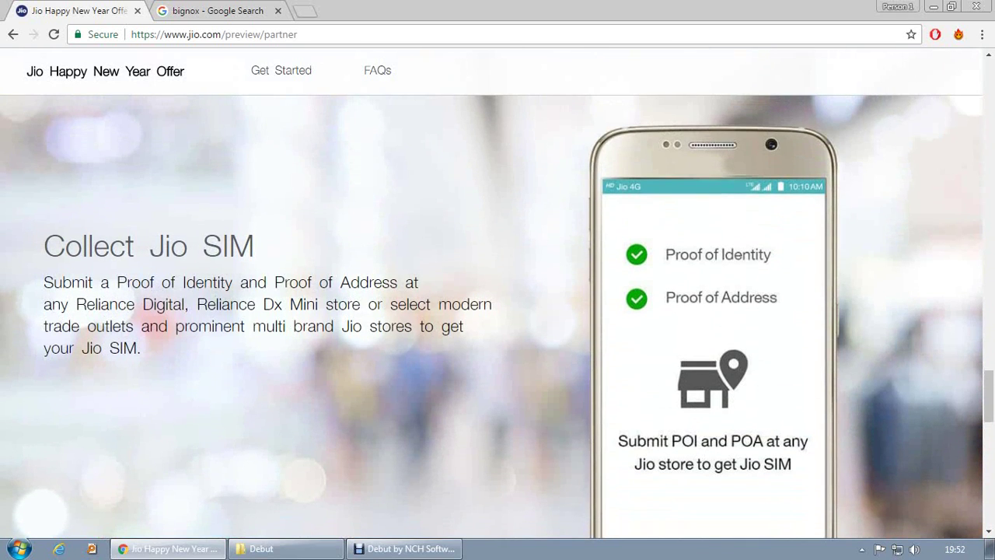
key("ctrl+Tab")
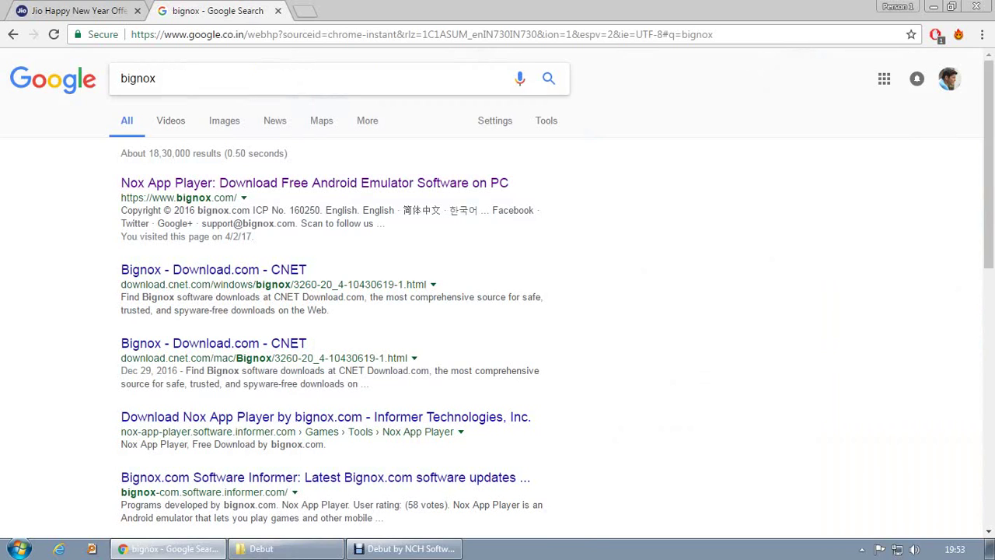
Visit the bignox.com Nox App Player homepage offering version 3.8.0.0, then show the desktop.
left_click(314, 182)
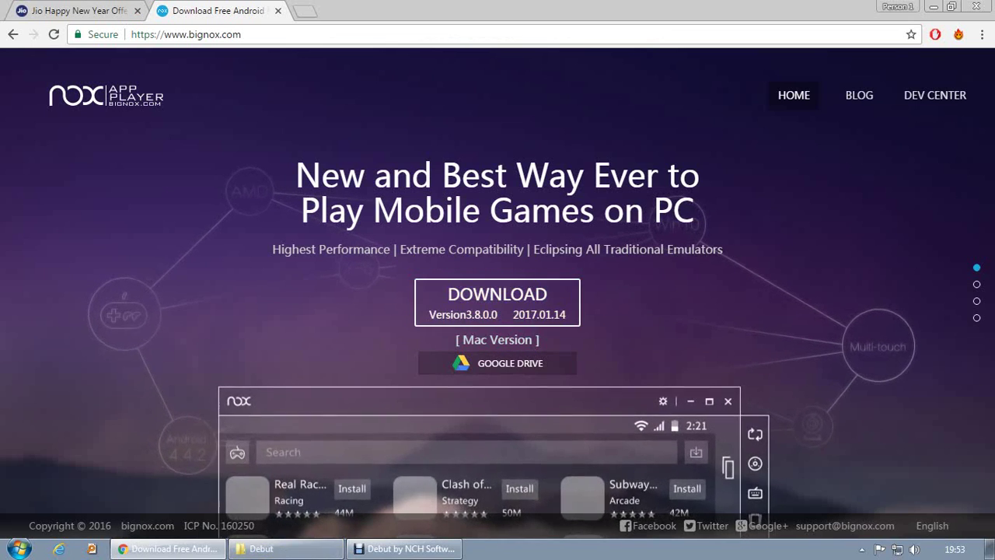
left_click(989, 548)
right_click(579, 203)
Open the Start menu's All Programs list and move down toward the Nox folder.
key("Escape")
key("super")
key("Up")
key("Return")
key("Down")
key("Down")
key("Down")
key("Down")
key("Down")
key("Down")
key("Down")
key("Down")
key("Down")
key("Up")
key("Up")
key("Up")
key("Up")
key("Up")
key("Up")
key("Down")
key("Down")
key("Down")
key("Down")
key("Down")
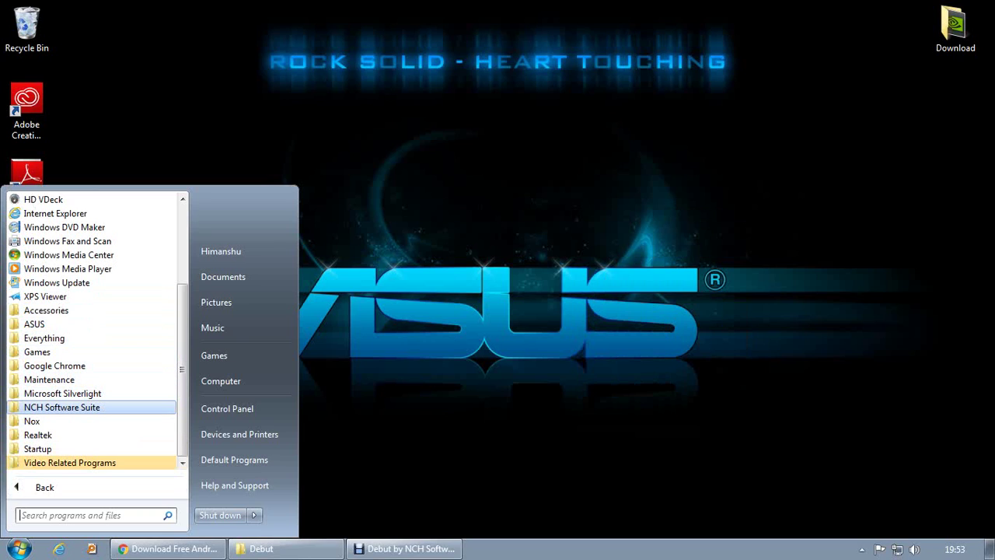
Expand the Nox folder and launch Nox App Player, which opens on Google Play.
key("Down")
key("Return")
key("Down")
key("Return")
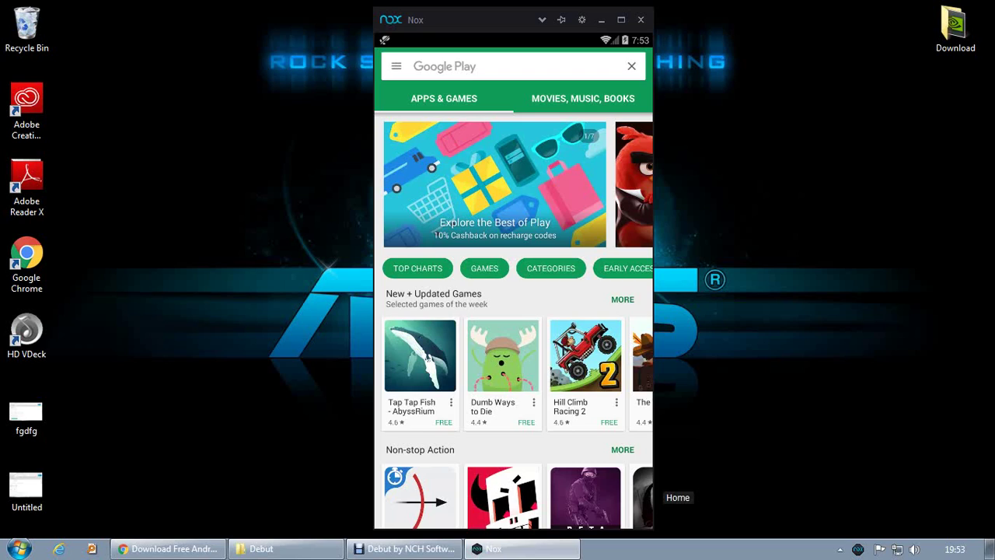
Go to the Android home screen and bring up Nox System Settings (version 3.8.0.0, Root on).
left_click(657, 497)
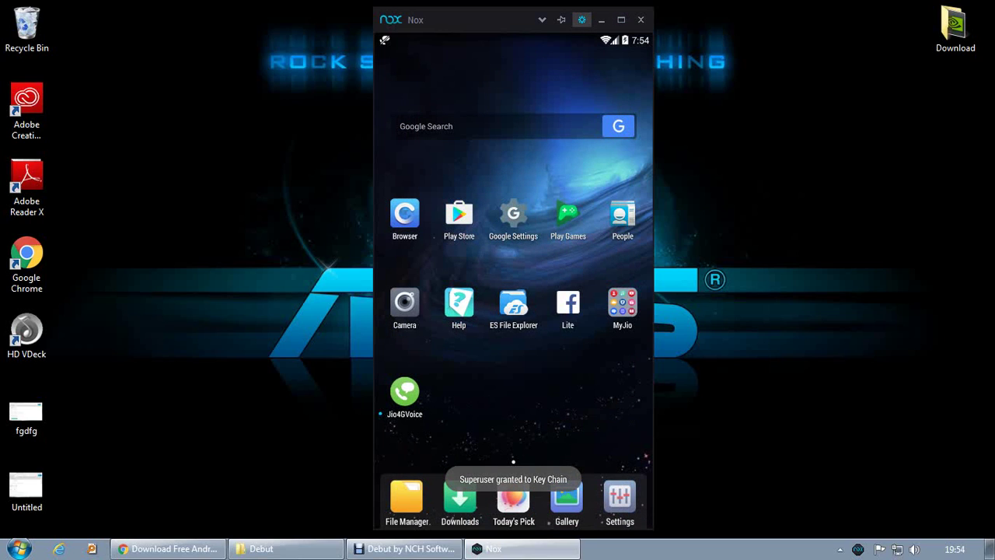
left_click(581, 20)
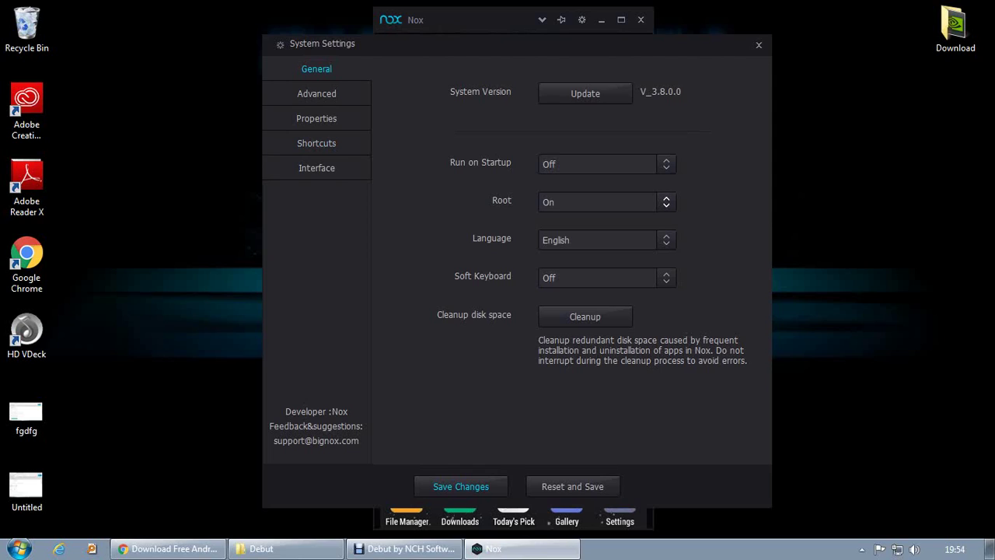
left_click(666, 202)
left_click(667, 202)
left_click(316, 93)
left_click(316, 118)
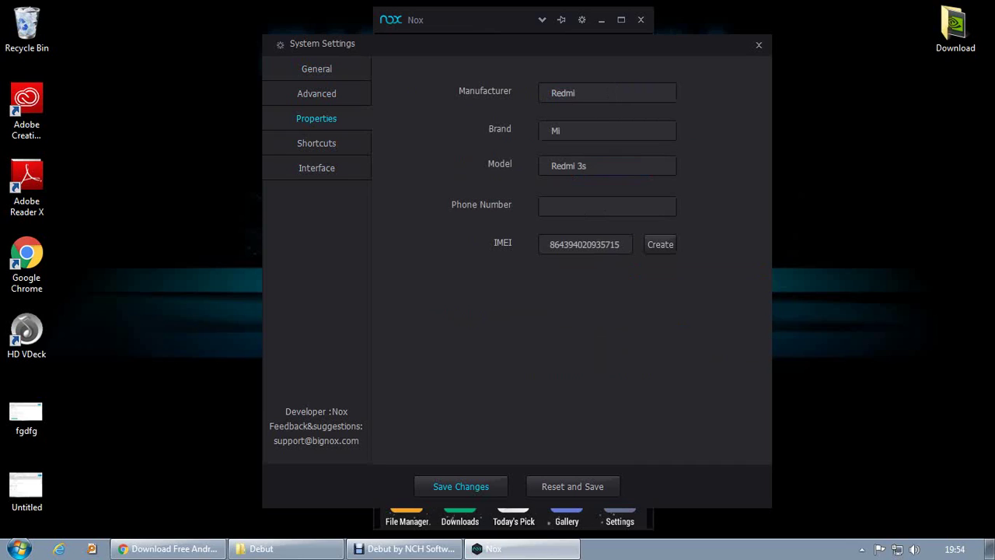
mouse_move(550, 244)
left_mouse_down()
mouse_move(620, 244)
mouse_move(550, 244)
left_mouse_up()
double_click(591, 244)
left_click(551, 206)
key("shift+Left")
key("shift+Left")
key("shift+Left")
key("shift+Left")
key("shift+Left")
key("shift+Left")
Close System Settings, search the Play Store for 'myjio' and launch the installed MyJio app.
left_click(759, 44)
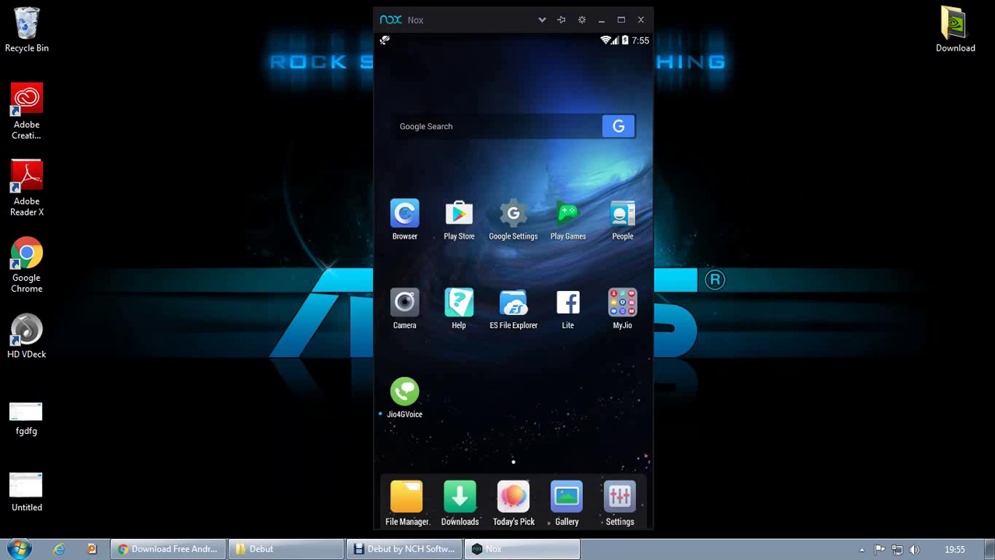
left_click(458, 214)
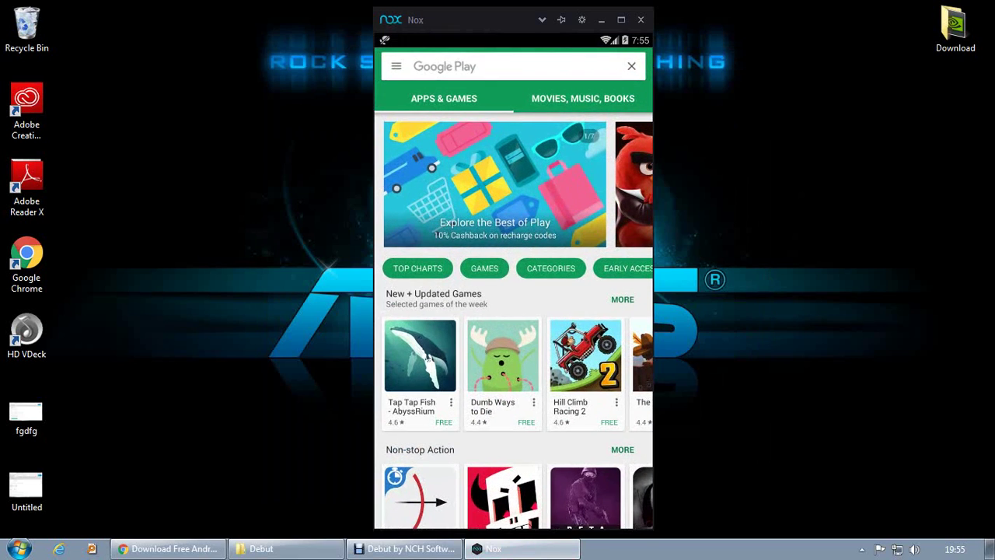
left_click(497, 126)
type("myjio")
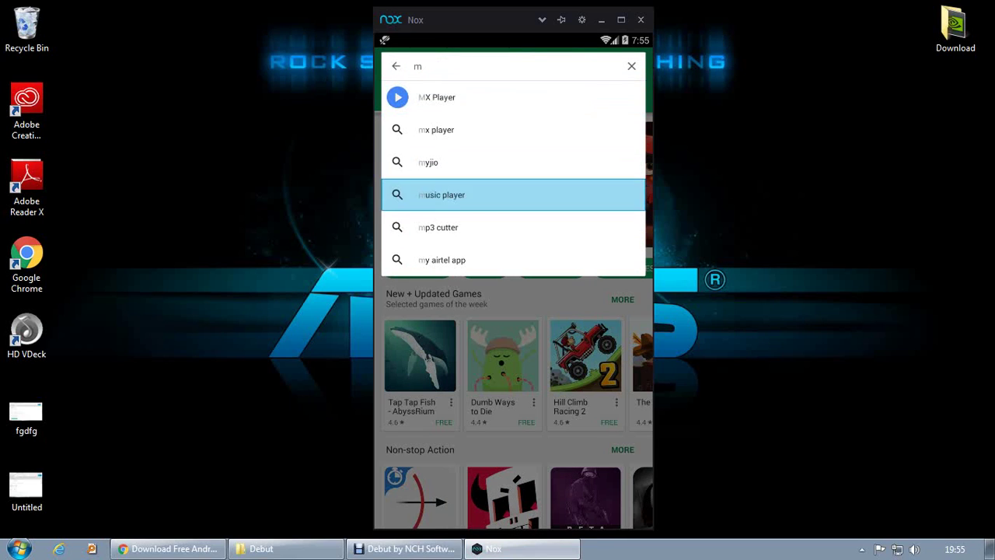
left_click(428, 163)
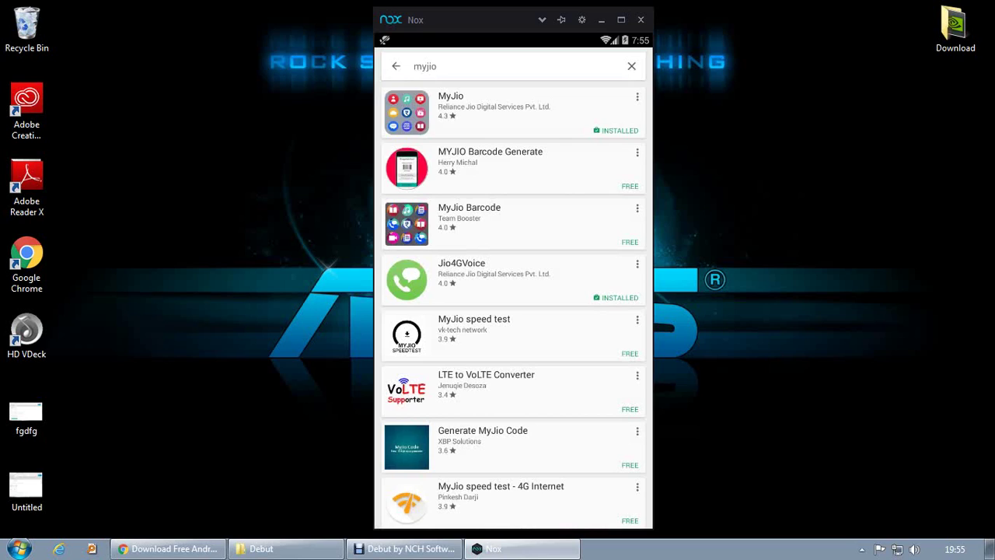
left_click(482, 107)
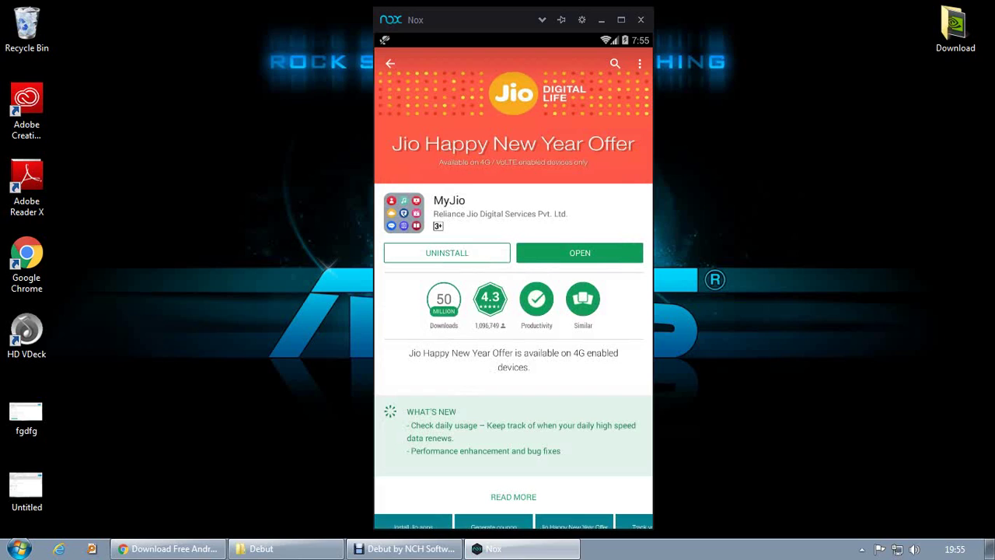
left_click(579, 253)
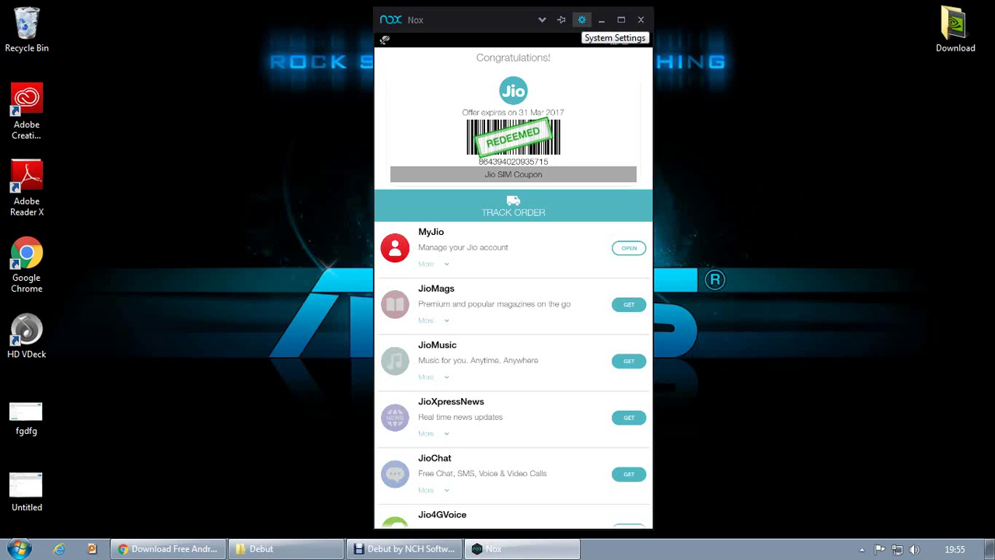
In Nox Properties, replace the IMEI's final digits with 159 and close System Settings.
left_click(582, 19)
left_click(316, 118)
left_click(316, 143)
left_click(316, 118)
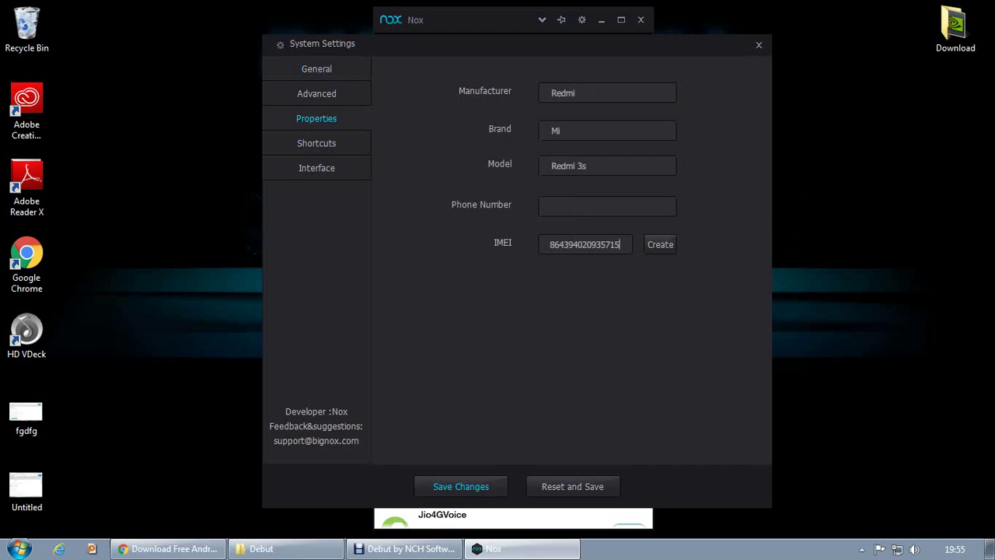
key("BackSpace")
key("BackSpace")
key("BackSpace")
type("951")
key("BackSpace")
key("BackSpace")
key("BackSpace")
type("159")
left_click(759, 44)
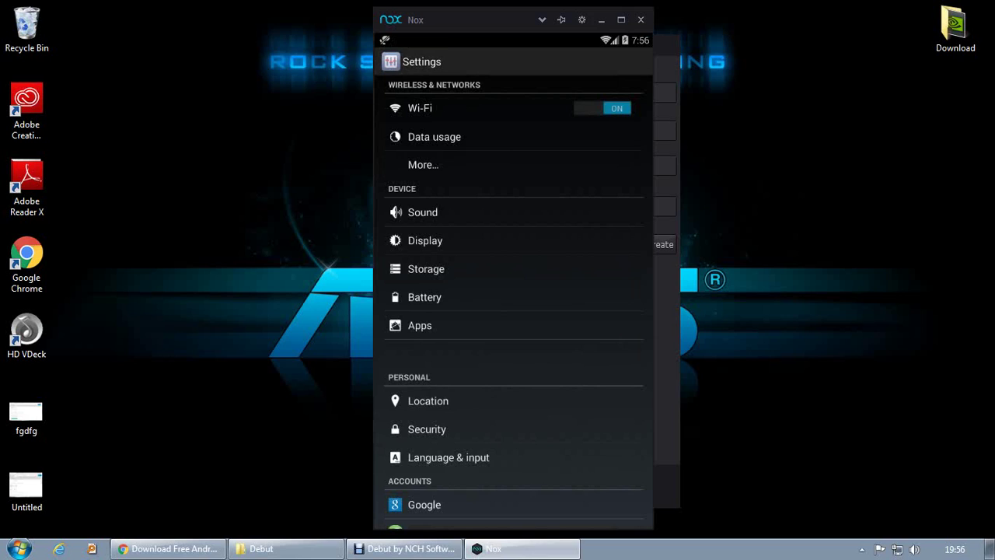
Clear MyJio's data from Android Settings > Apps and force stop the app.
scroll(513, 311, "down", 2)
left_click(419, 272)
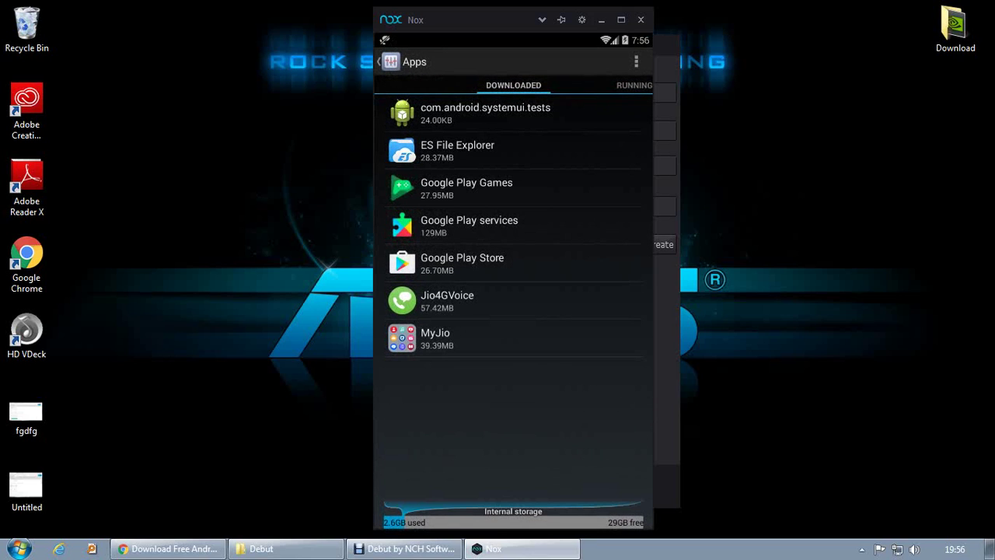
left_click(435, 338)
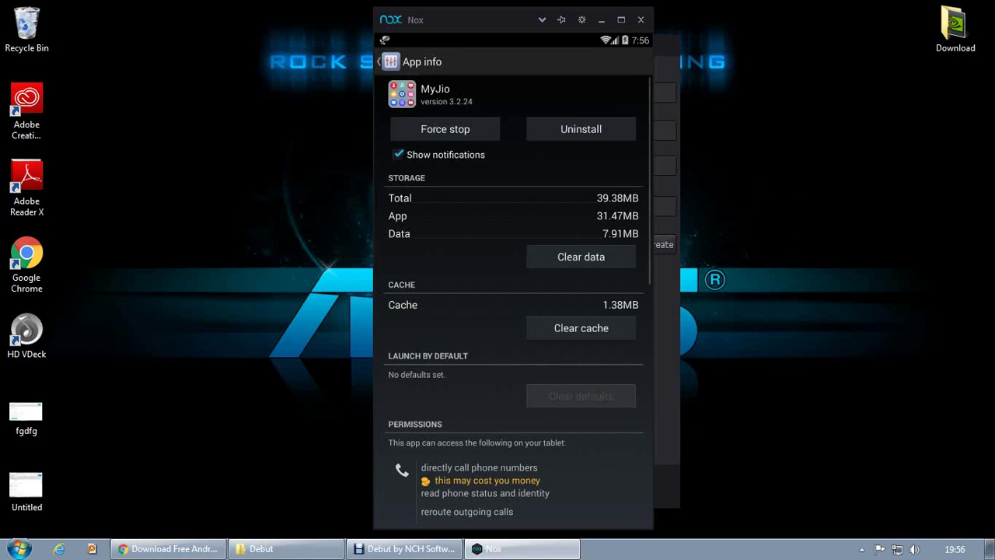
left_click(581, 256)
left_click(575, 330)
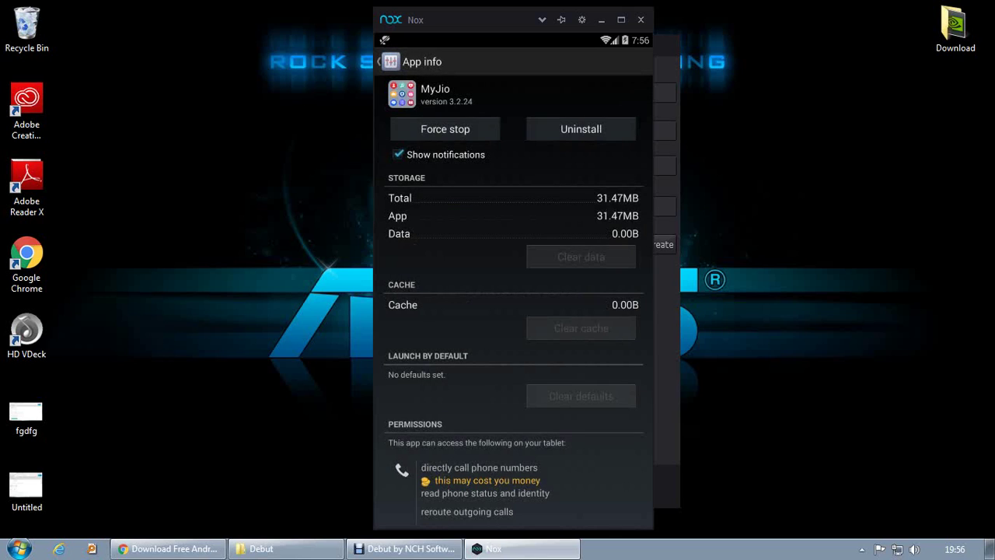
left_click(445, 129)
left_click(574, 325)
Return to the home screen and select Punjab as MyJio's state.
left_click(670, 495)
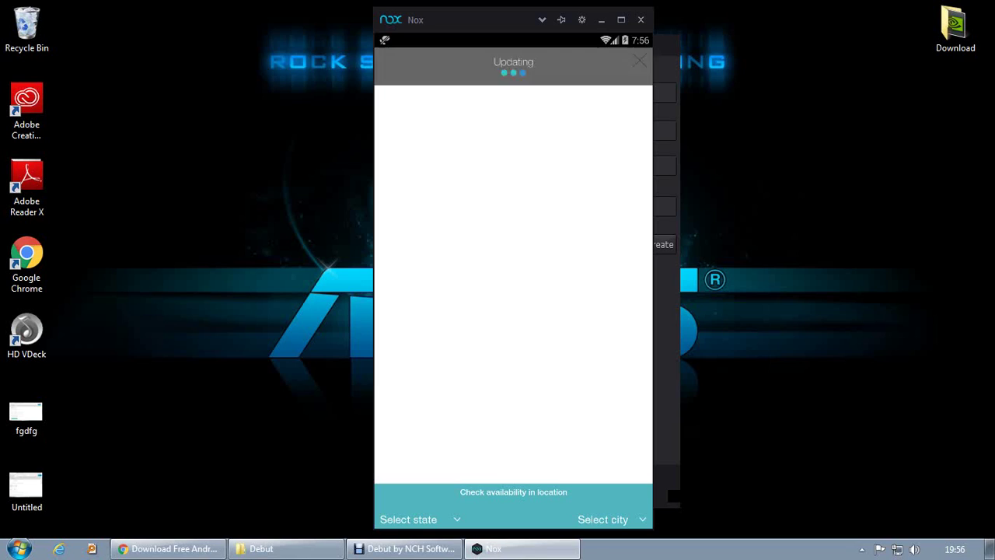
scroll(513, 280, "down", 10)
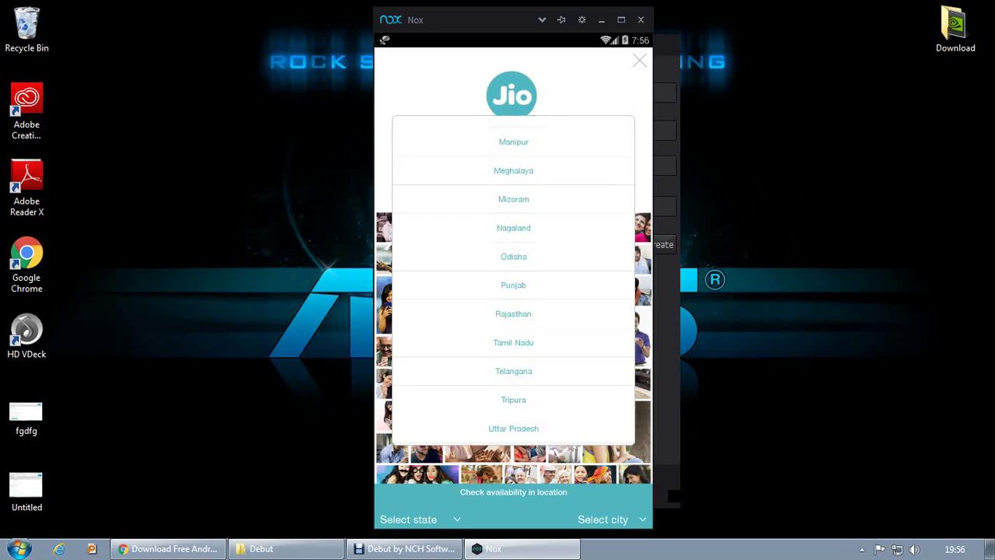
left_click(513, 284)
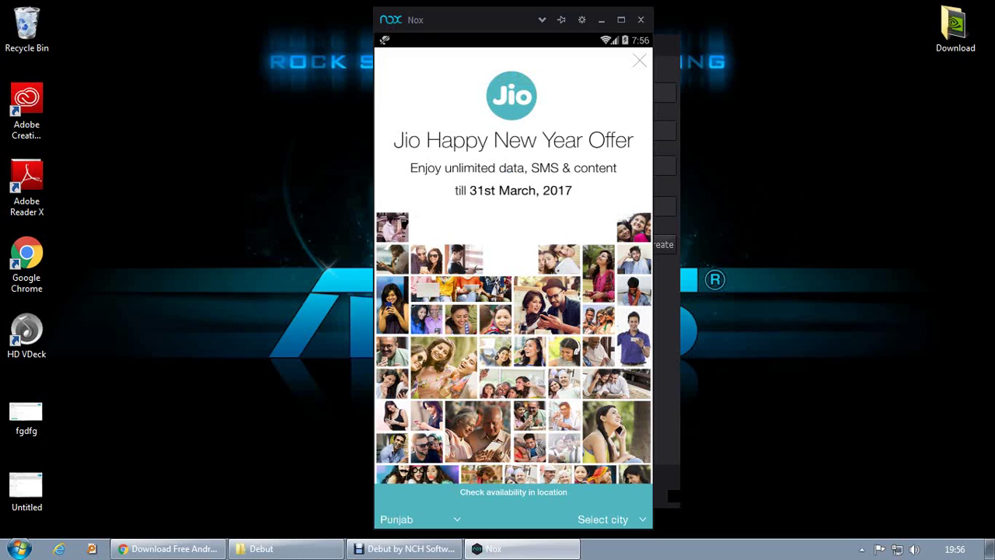
Pick Ludhiana from the city list and continue to the registration details form.
left_click(610, 519)
scroll(513, 280, "down", 8)
scroll(513, 280, "down", 10)
scroll(513, 280, "down", 10)
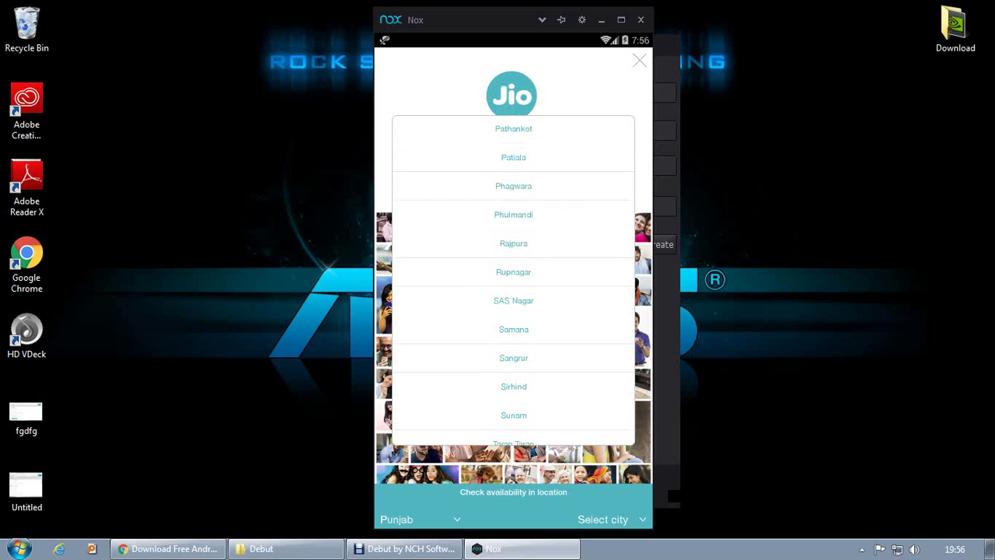
scroll(513, 280, "down", 3)
scroll(513, 280, "up", 10)
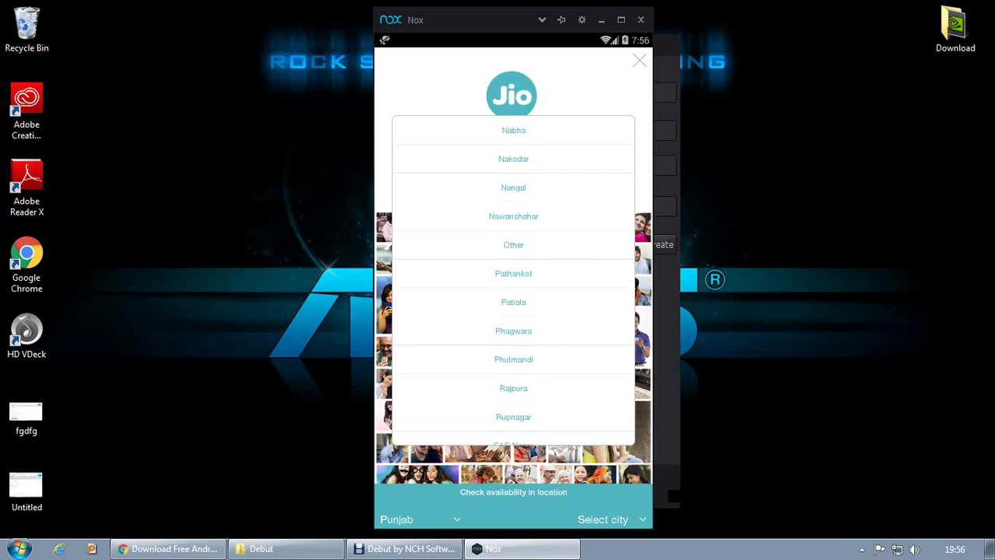
scroll(513, 280, "up", 10)
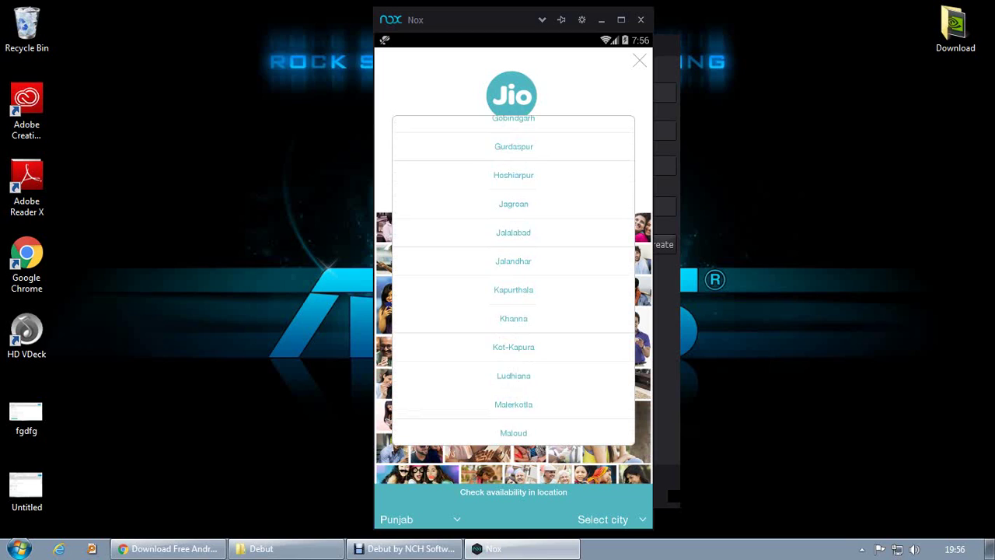
scroll(513, 280, "up", 8)
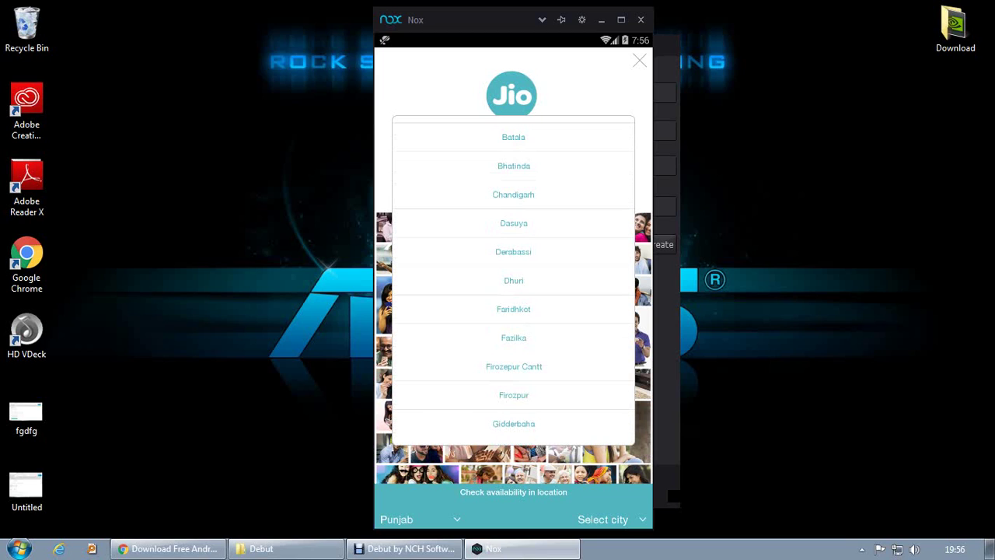
scroll(513, 280, "down", 8)
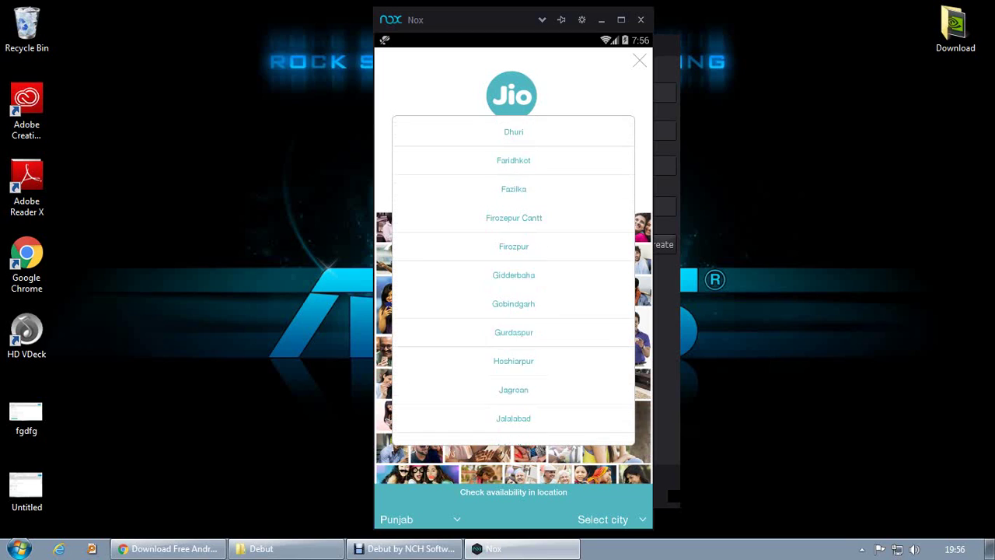
scroll(513, 280, "down", 2)
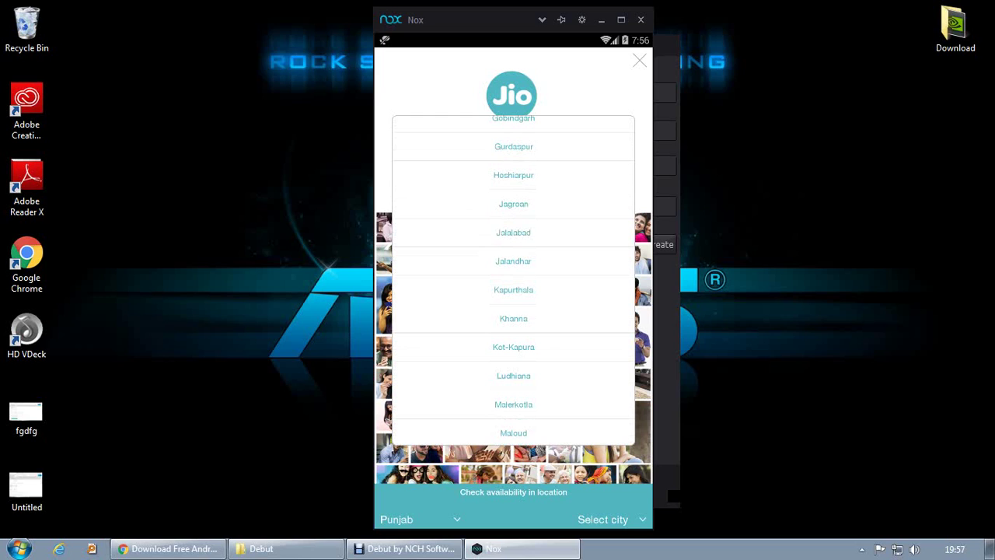
left_click(513, 375)
left_click(513, 492)
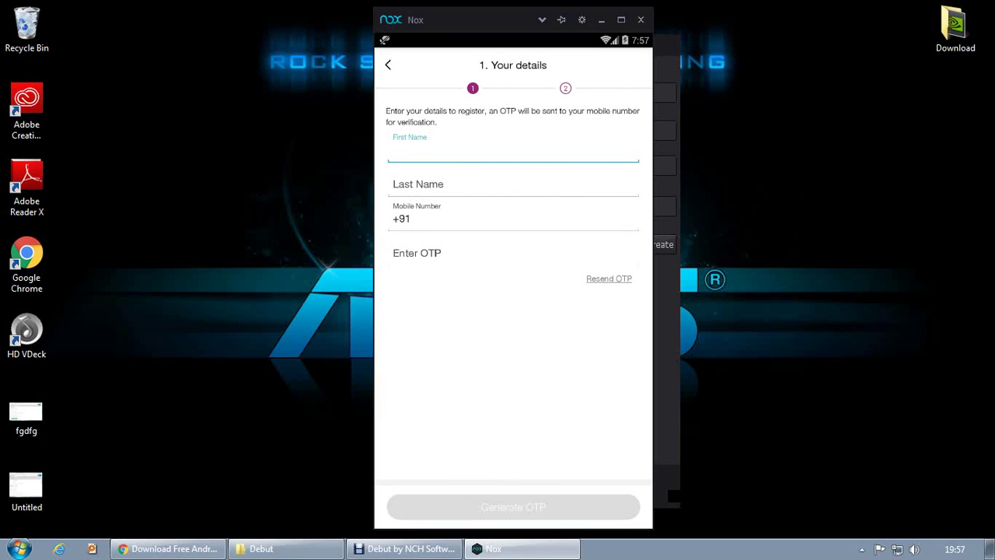
left_click(955, 549)
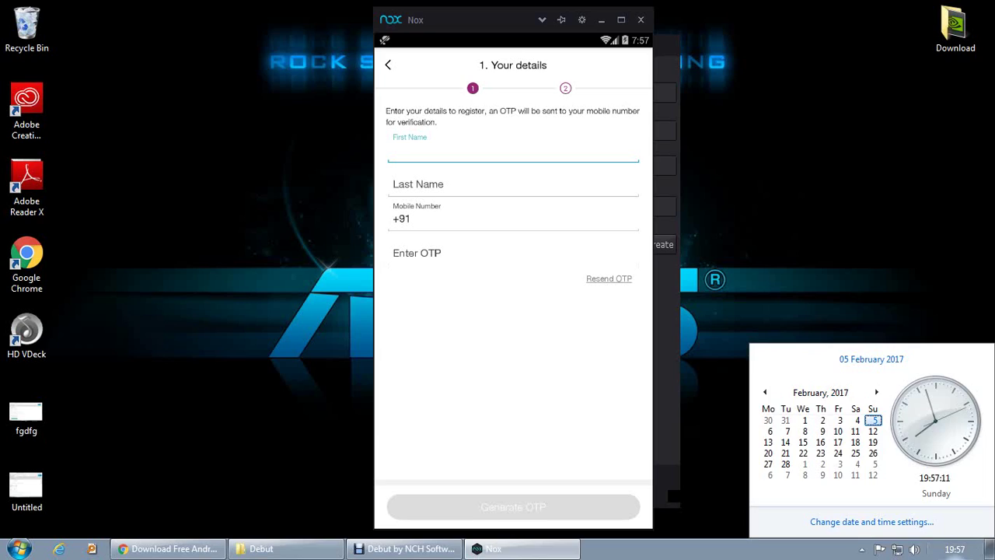
key("Escape")
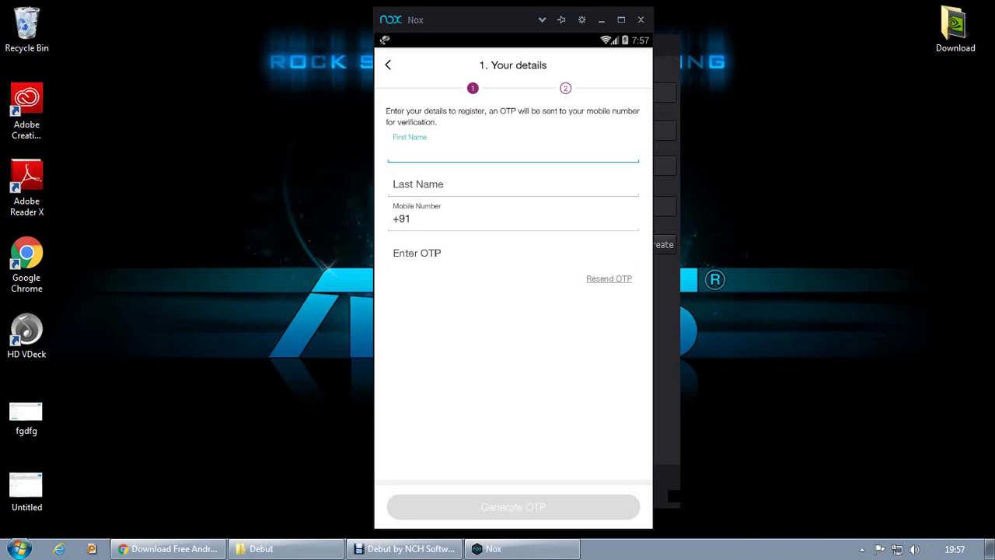